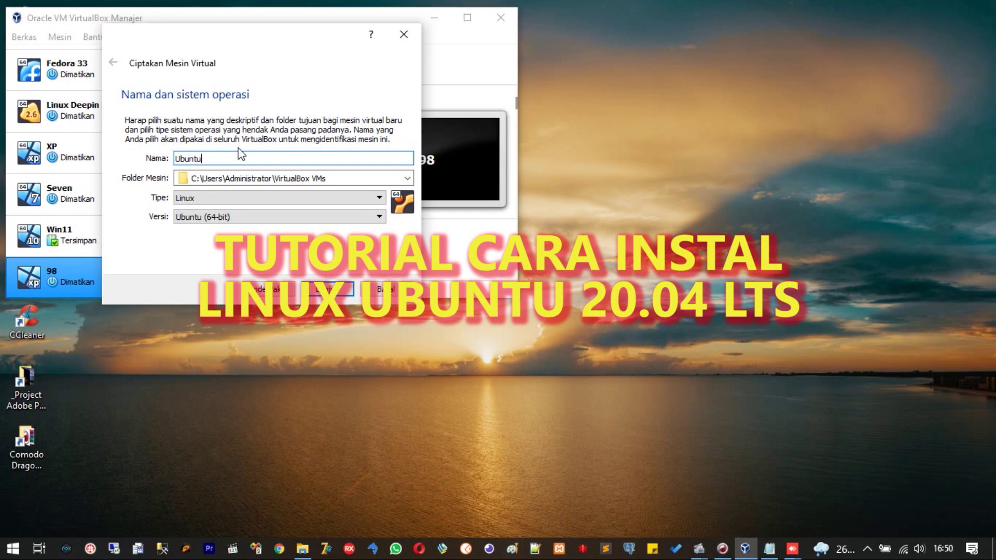
- Accept the name and operating system of the new Ubuntu machine and set its memory size to 5000 MB
{"action": "left_click", "coordinate": [332, 289]}
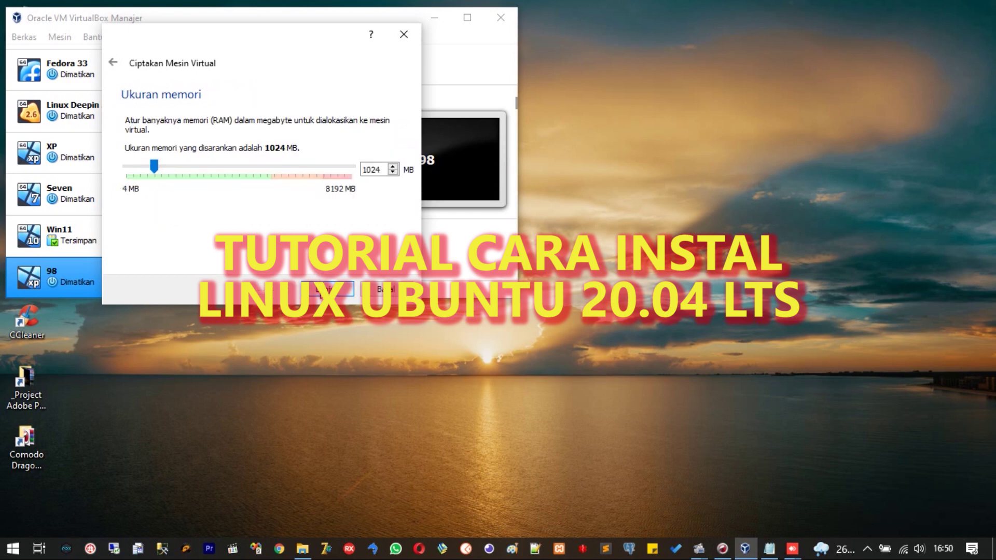
{"action": "left_click_drag", "start_coordinate": [384, 169], "coordinate": [334, 163]}
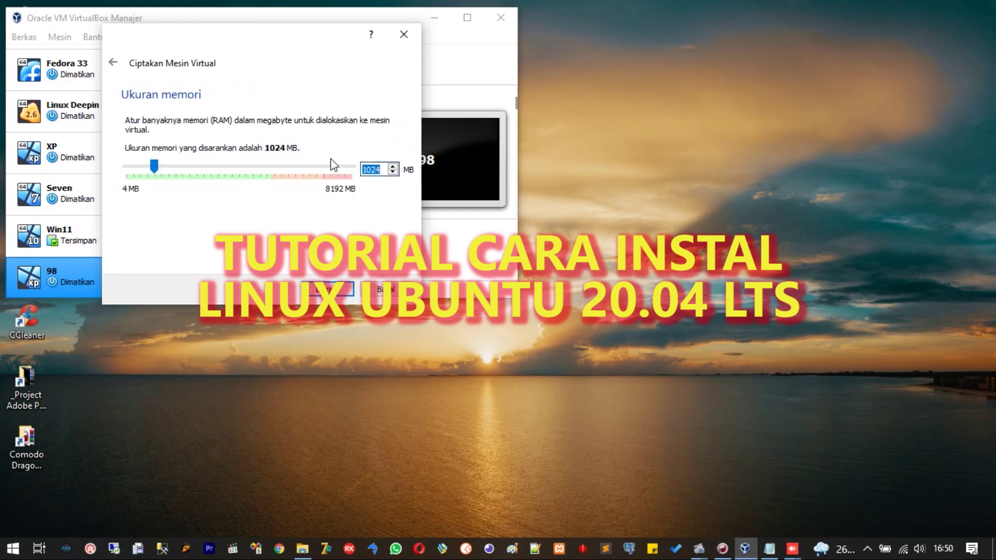
{"action": "type", "text": "5000"}
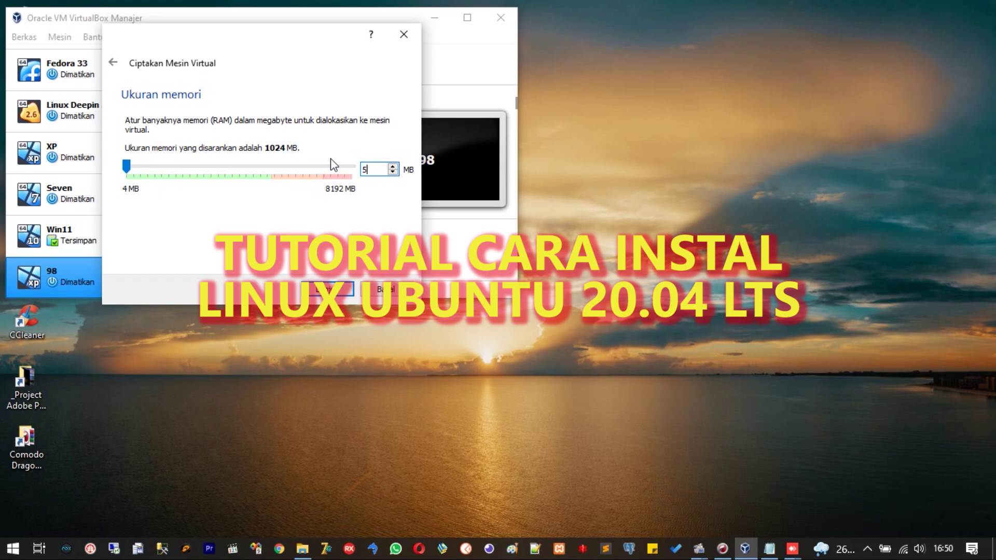
{"action": "left_click", "coordinate": [355, 289]}
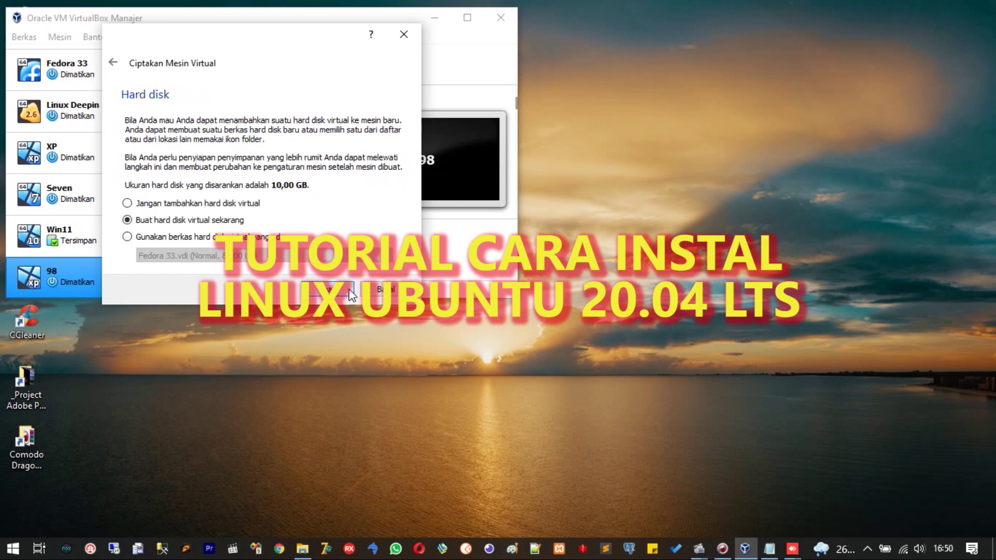
- Choose to create a new virtual hard disk of type VDI and set its size to 80 GB
{"action": "left_click", "coordinate": [351, 293]}
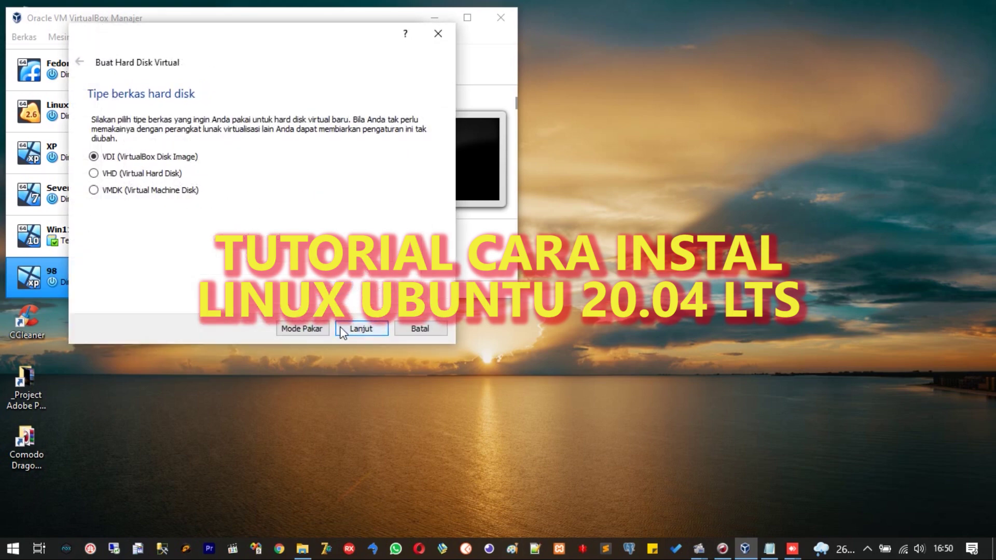
{"action": "left_click", "coordinate": [342, 331]}
{"action": "left_click", "coordinate": [344, 329]}
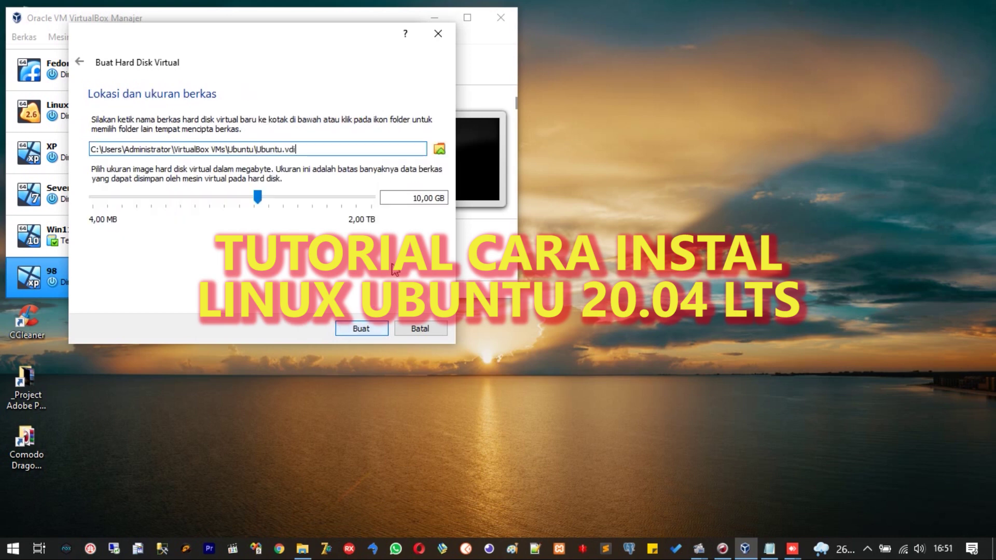
{"action": "left_click", "coordinate": [417, 199]}
{"action": "key", "text": "BackSpace"}
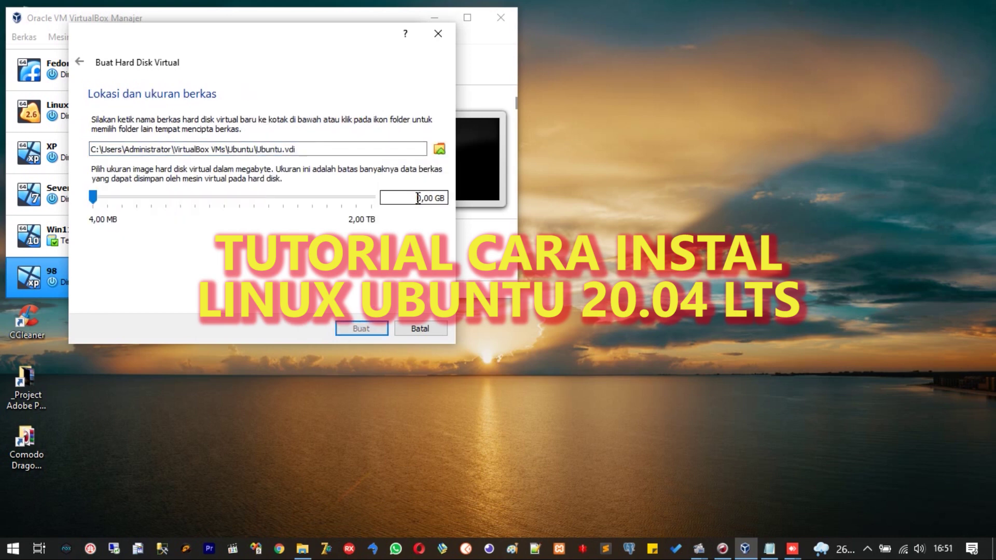
{"action": "type", "text": "80"}
- Set the disk file location to D:\Virtual\Ubuntu\Ubuntu.vdi and create the virtual hard disk
{"action": "left_click", "coordinate": [440, 149]}
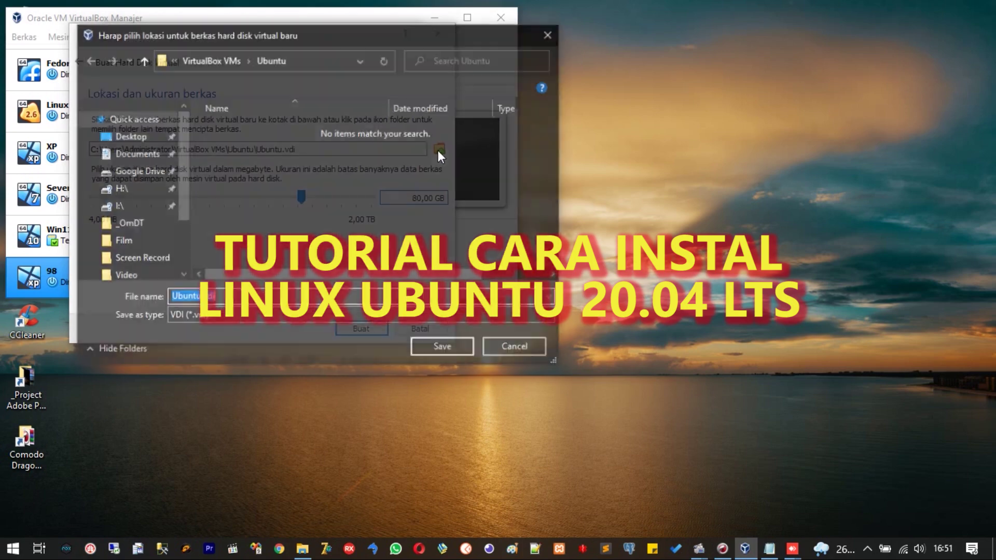
{"action": "scroll", "coordinate": [173, 196], "scroll_direction": "down", "scroll_amount": 6}
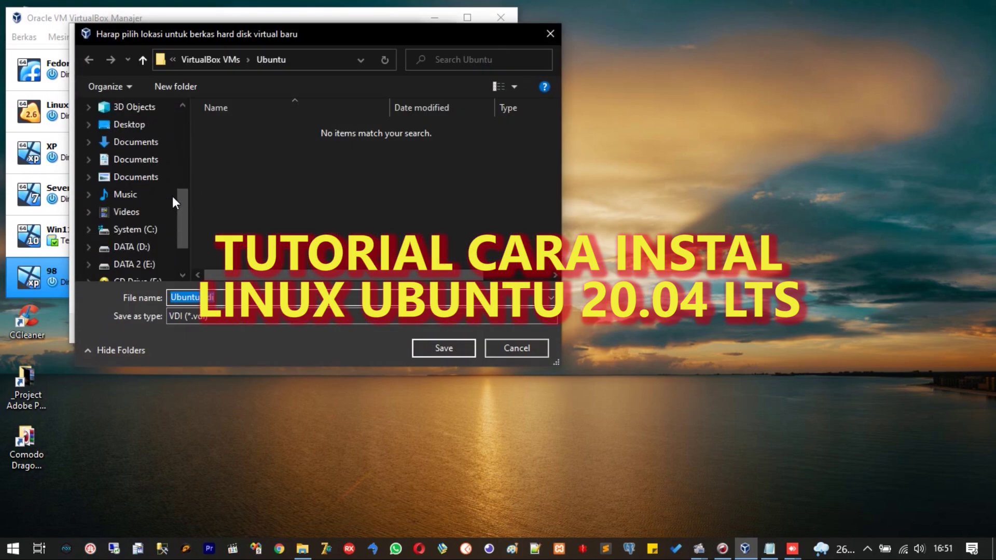
{"action": "left_click", "coordinate": [157, 182]}
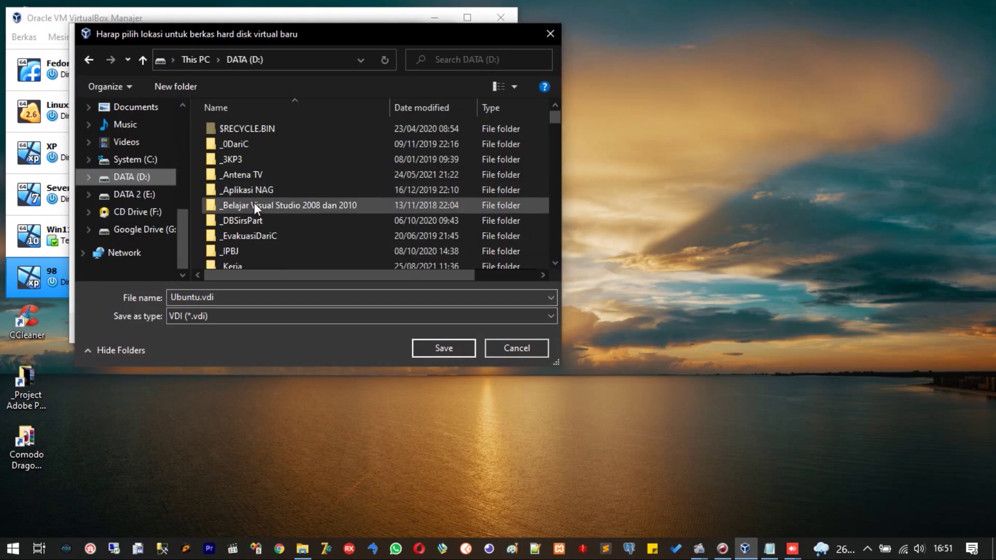
{"action": "scroll", "coordinate": [260, 205], "scroll_direction": "down", "scroll_amount": 10}
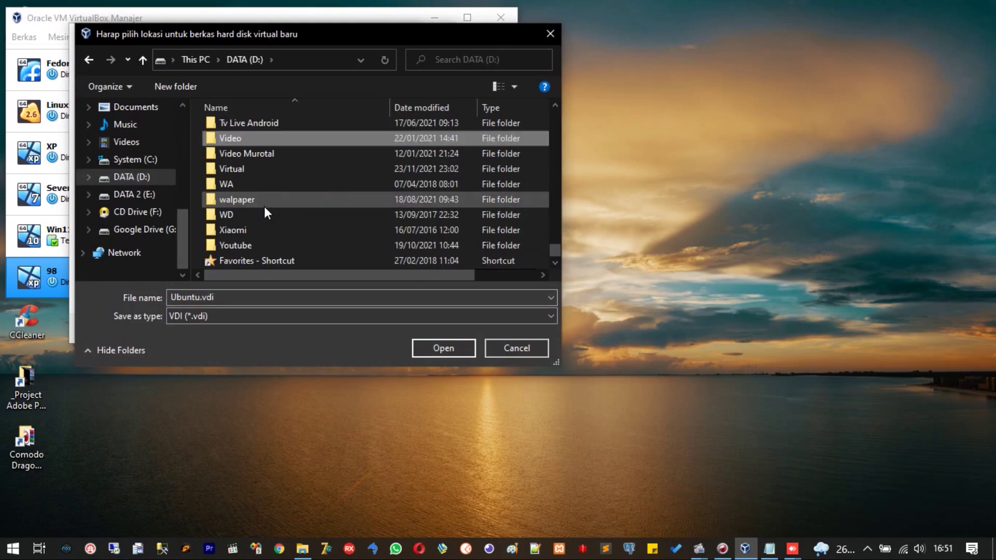
{"action": "double_click", "coordinate": [236, 171]}
{"action": "double_click", "coordinate": [240, 191]}
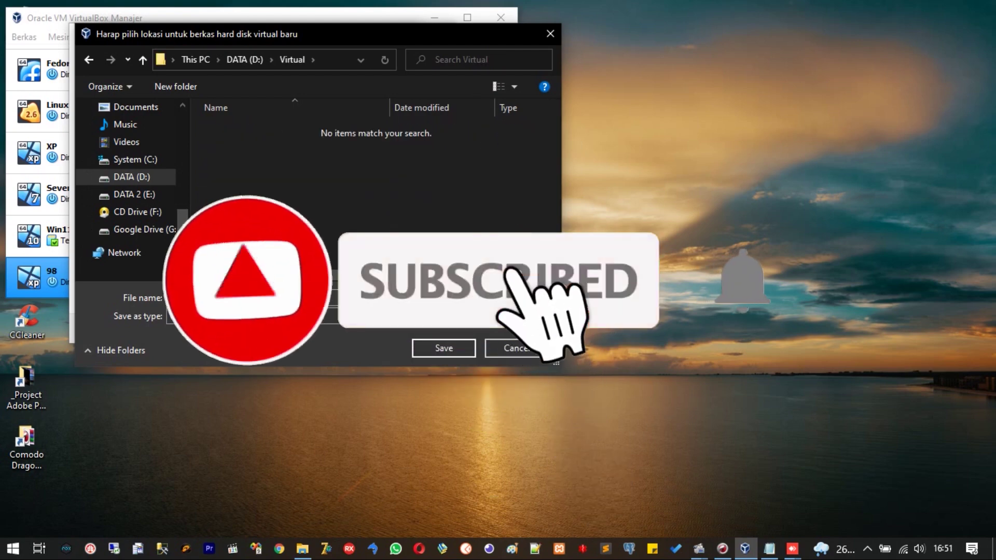
{"action": "left_click", "coordinate": [423, 350]}
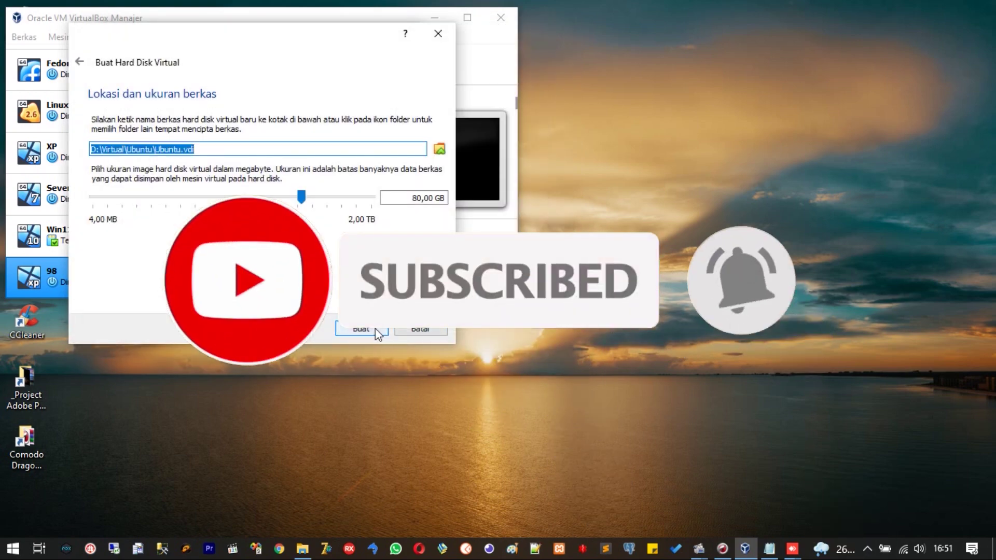
{"action": "left_click", "coordinate": [376, 328]}
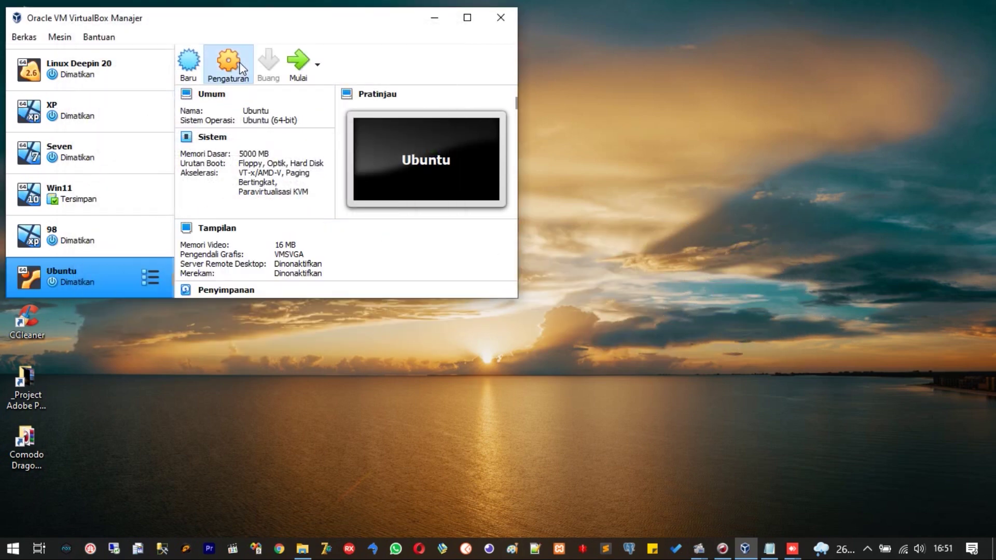
- Attach ubuntu-20.04.3-desktop-amd64.iso to the Ubuntu machine's empty IDE optical drive and save the settings
{"action": "left_click", "coordinate": [242, 68]}
{"action": "left_click", "coordinate": [111, 118]}
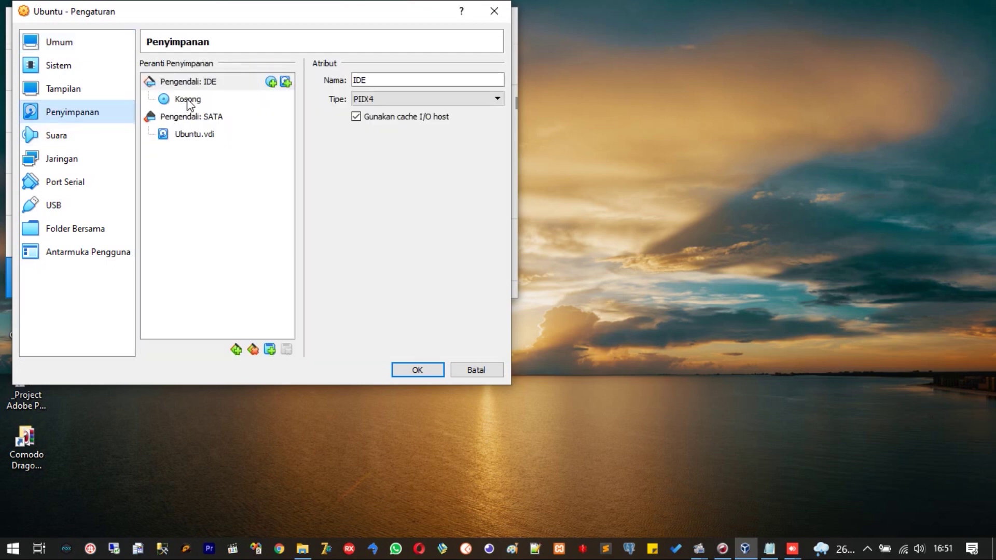
{"action": "left_click", "coordinate": [217, 98]}
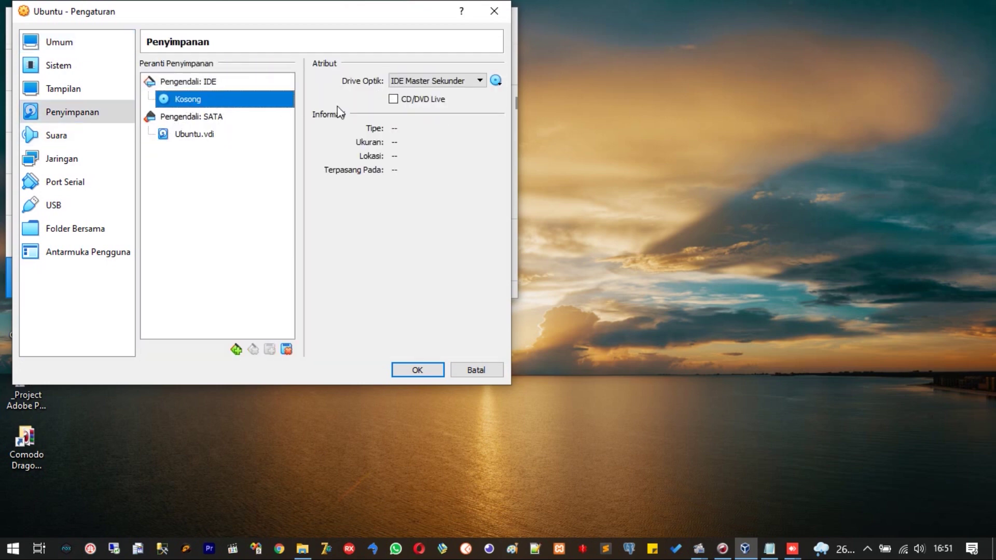
{"action": "left_click", "coordinate": [495, 80]}
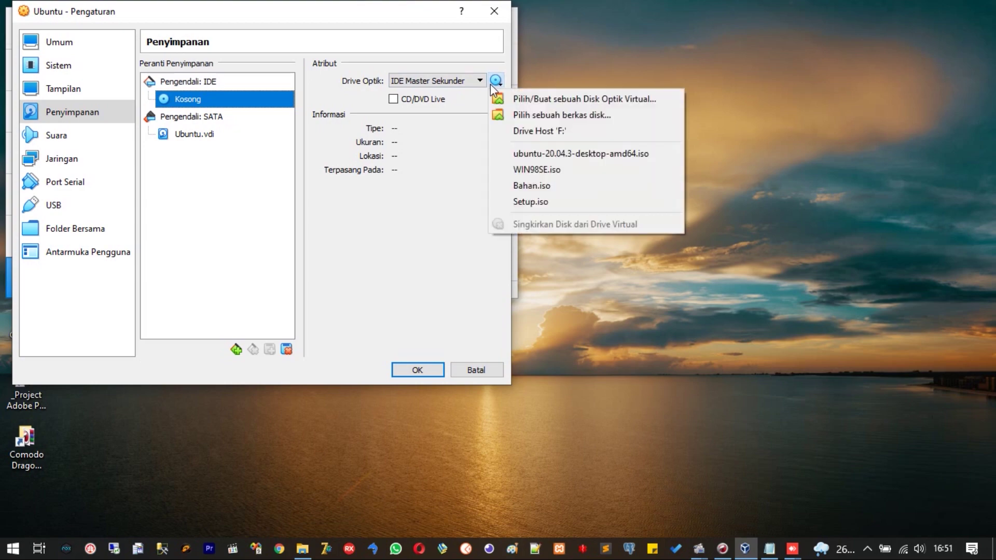
{"action": "left_click", "coordinate": [506, 114]}
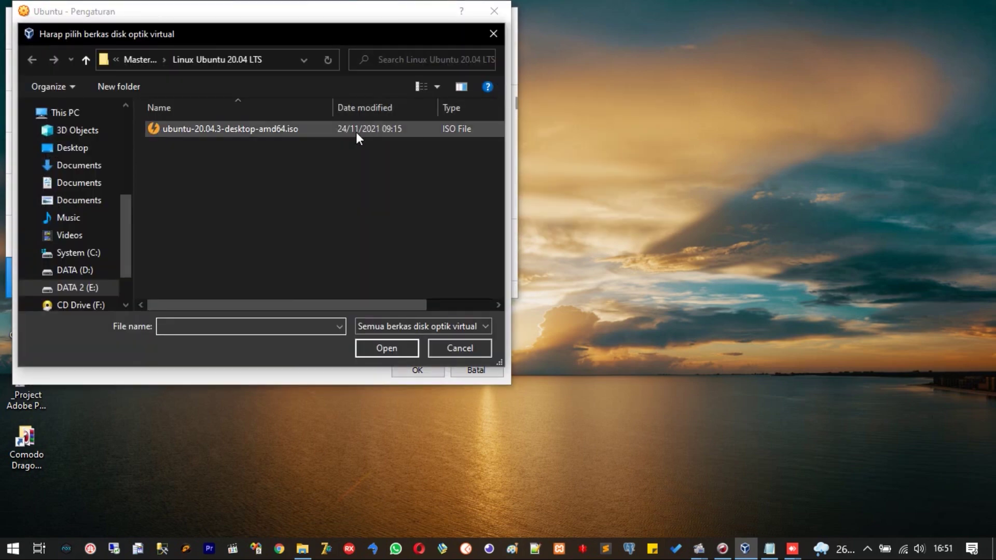
{"action": "double_click", "coordinate": [283, 131]}
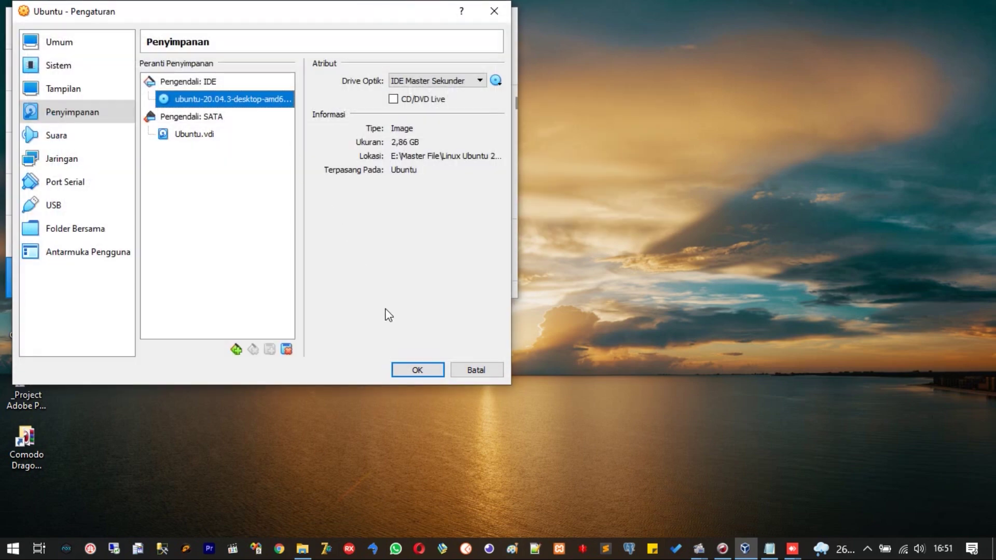
{"action": "left_click", "coordinate": [407, 372]}
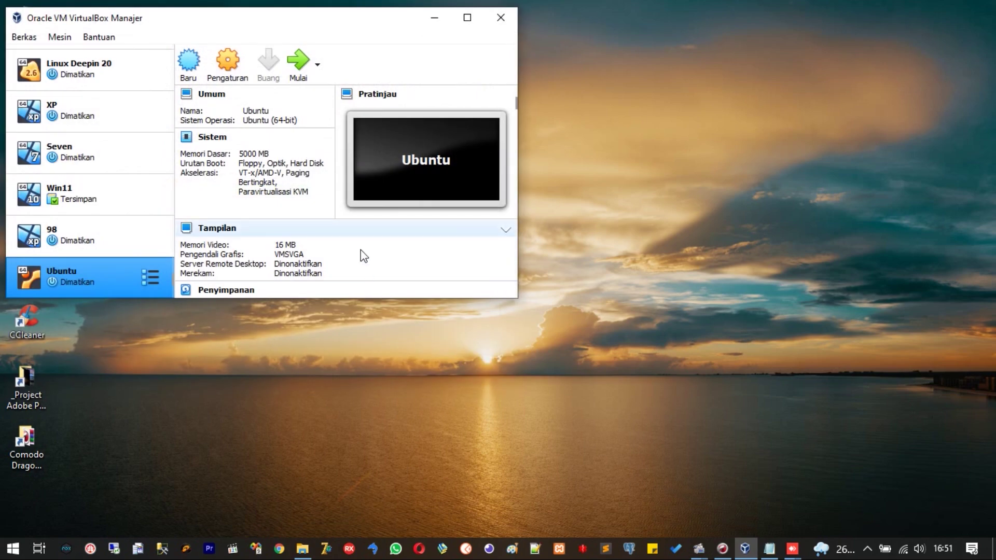
- Start the Ubuntu machine with ubuntu-20.04.3-desktop-amd64.iso as its start-up disk
{"action": "left_click", "coordinate": [303, 78]}
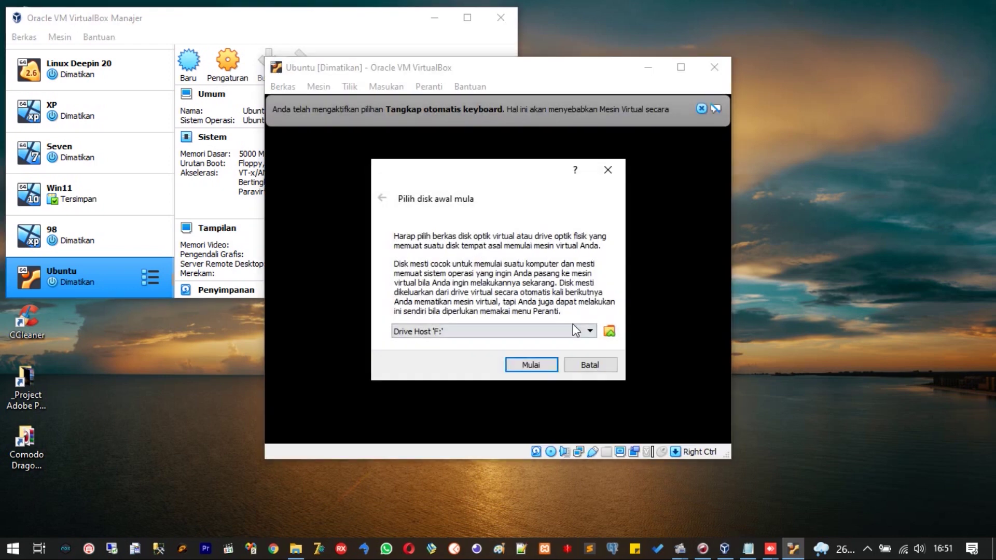
{"action": "left_click", "coordinate": [609, 331]}
{"action": "scroll", "coordinate": [565, 325], "scroll_direction": "down", "scroll_amount": 3}
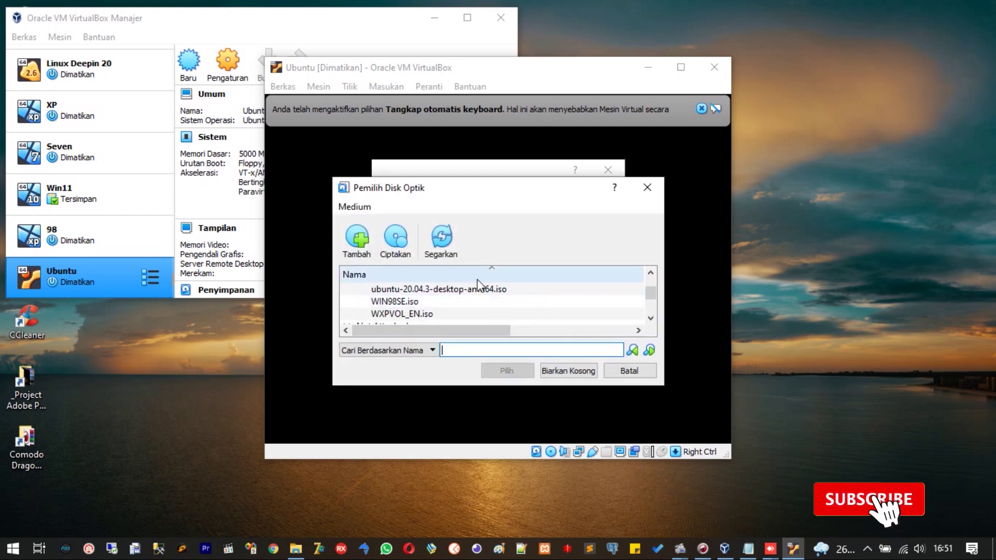
{"action": "left_click", "coordinate": [478, 289]}
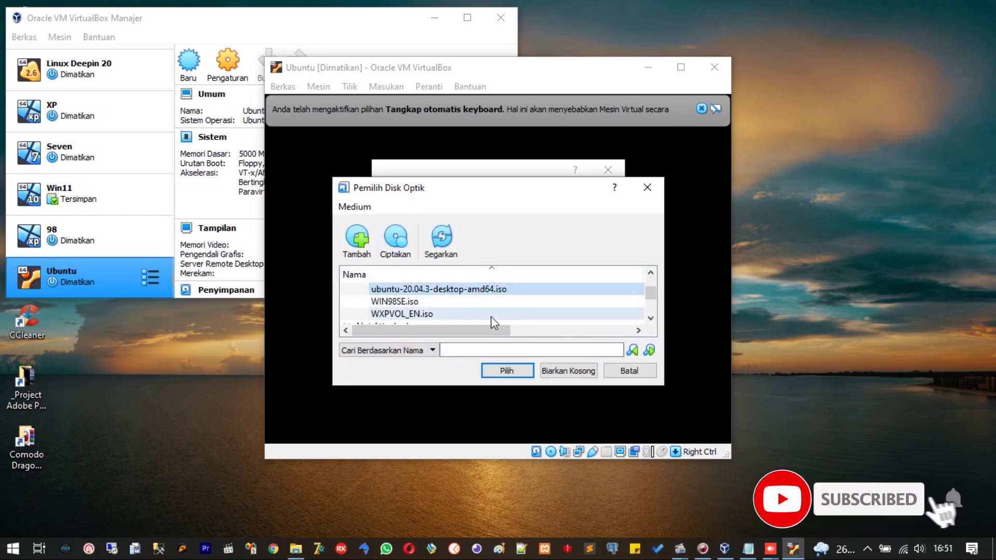
{"action": "left_click", "coordinate": [499, 368]}
{"action": "left_click", "coordinate": [508, 367]}
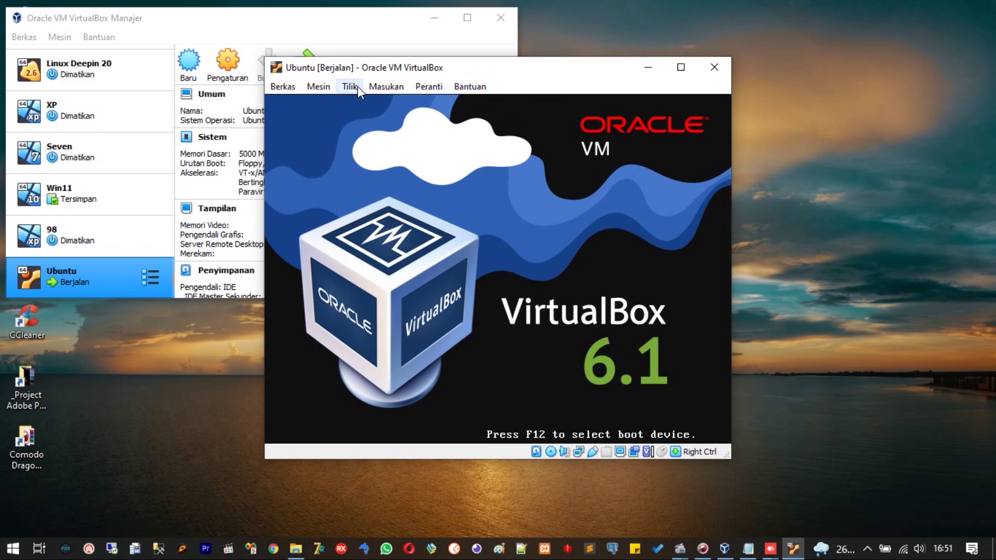
- Switch the running Ubuntu machine to full-screen mode and dismiss the mouse pointer integration message
{"action": "left_click", "coordinate": [354, 86]}
{"action": "left_click", "coordinate": [355, 102]}
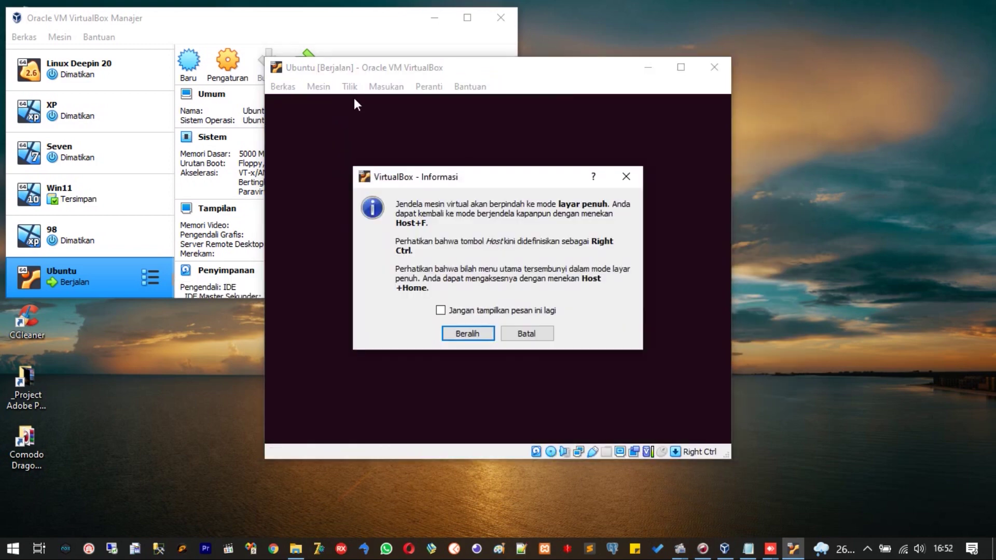
{"action": "left_click", "coordinate": [454, 332]}
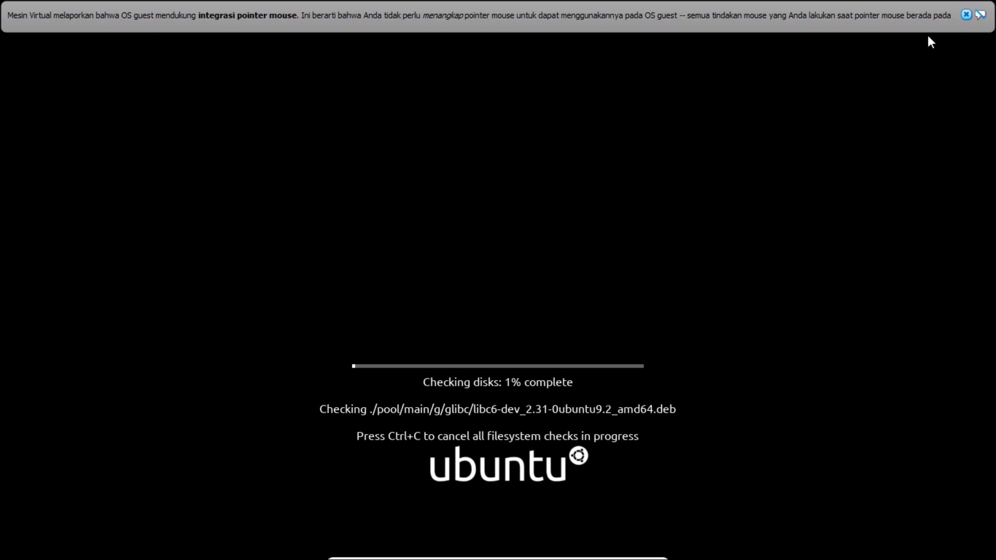
{"action": "left_click", "coordinate": [964, 15]}
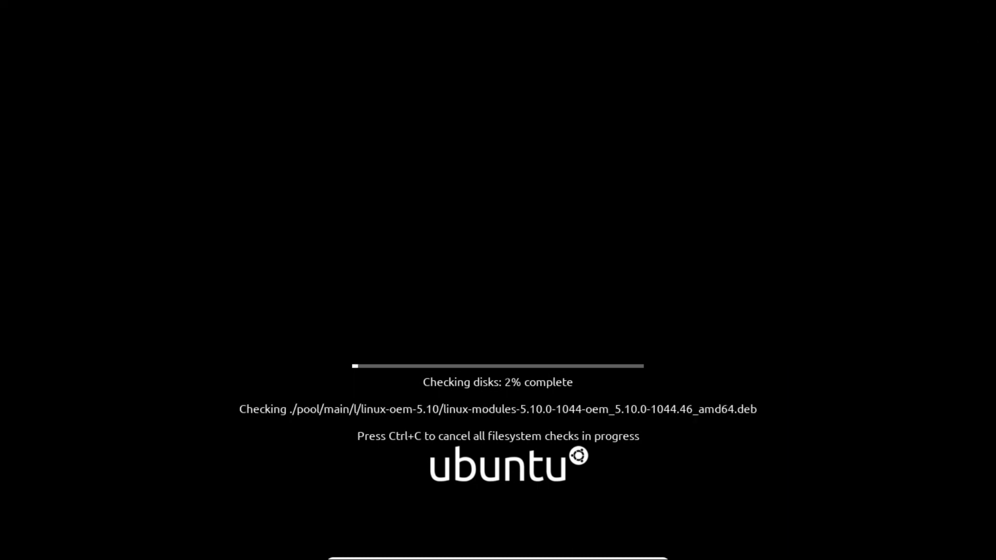